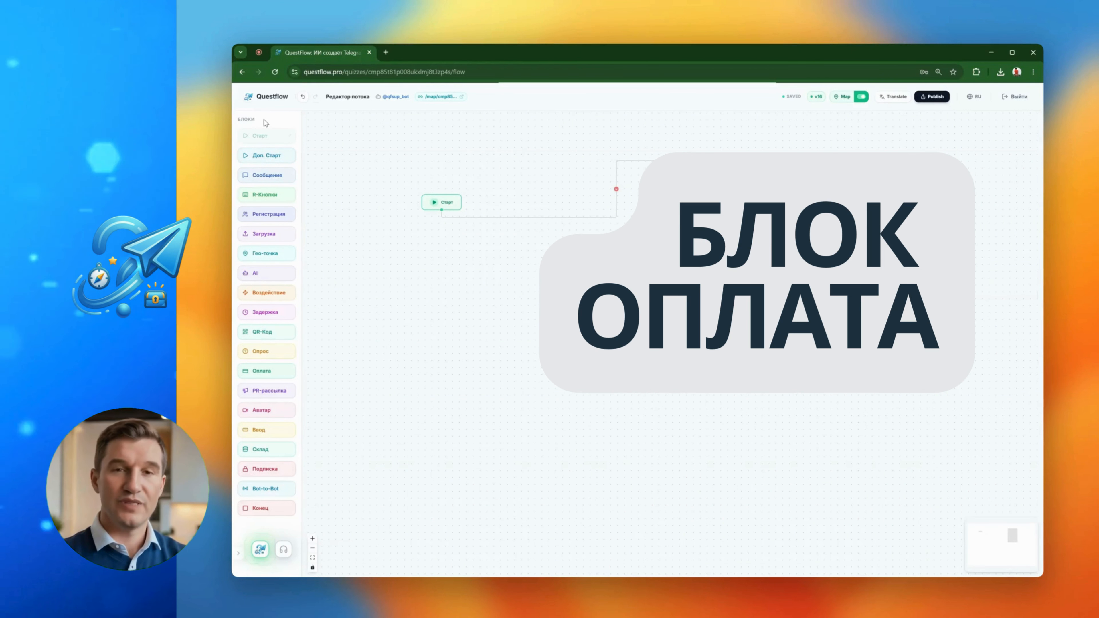
Add an Оплата block to the flow and place it below the Старт block
left_click(269, 373)
left_click_drag(716, 356, 474, 286)
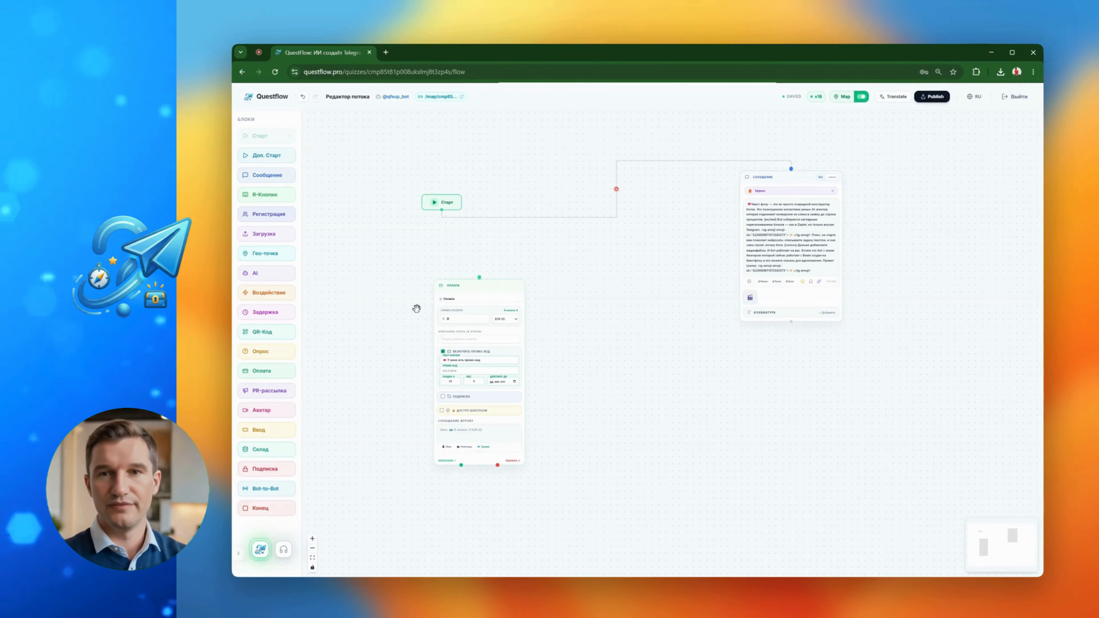
left_click_drag(457, 280, 443, 279)
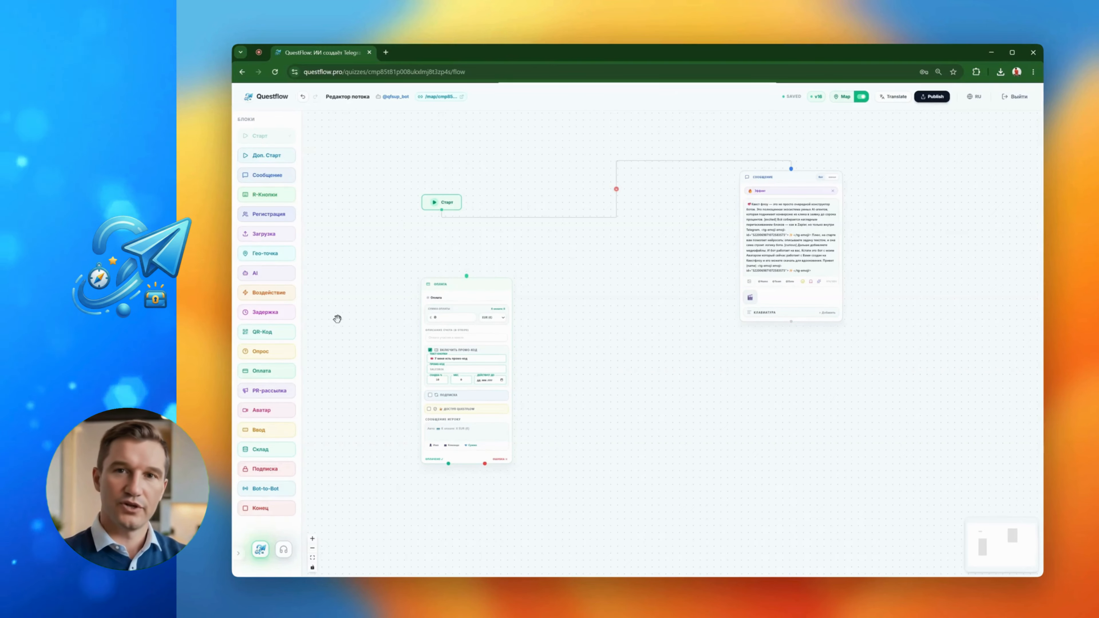
Try out a Подписка block beside the payment block and delete it
left_click(272, 468)
left_click_drag(712, 348, 642, 338)
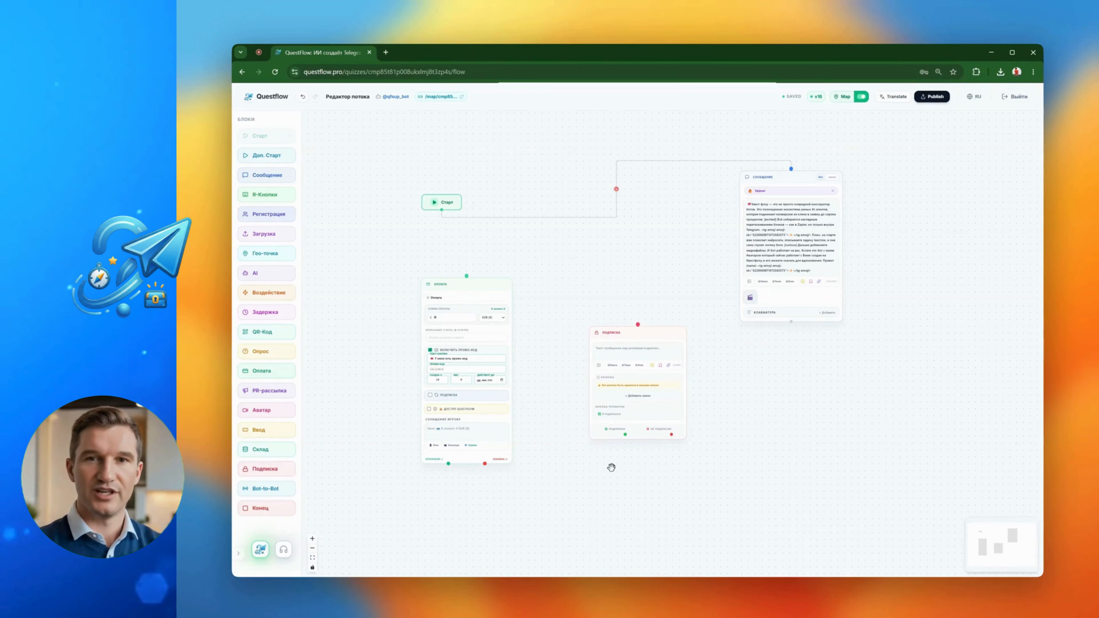
left_click_drag(642, 331, 628, 288)
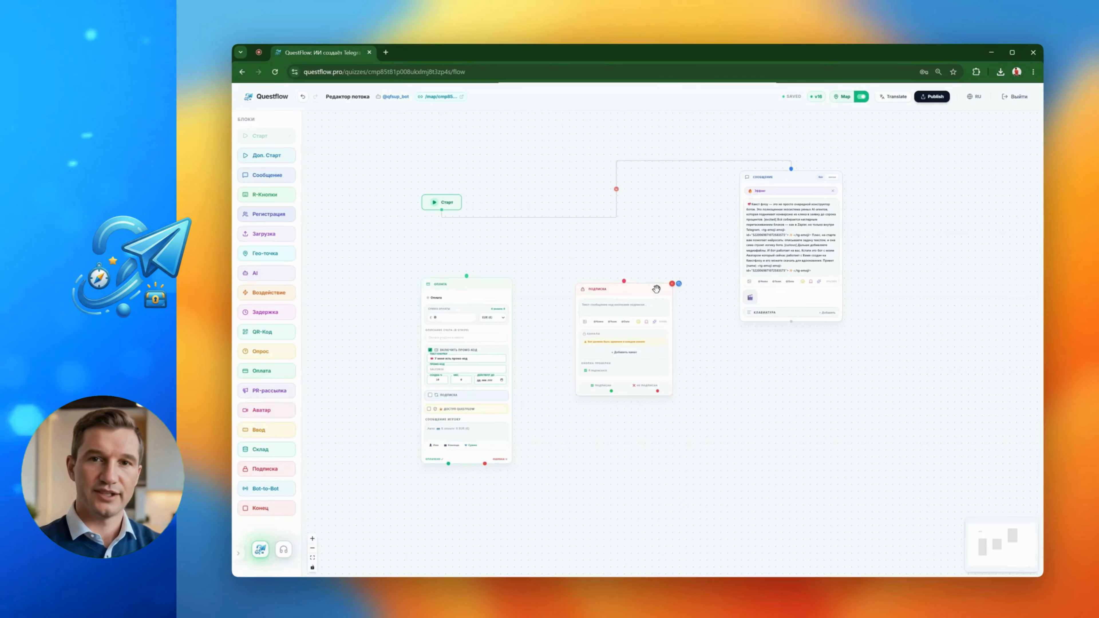
left_click_drag(656, 289, 663, 272)
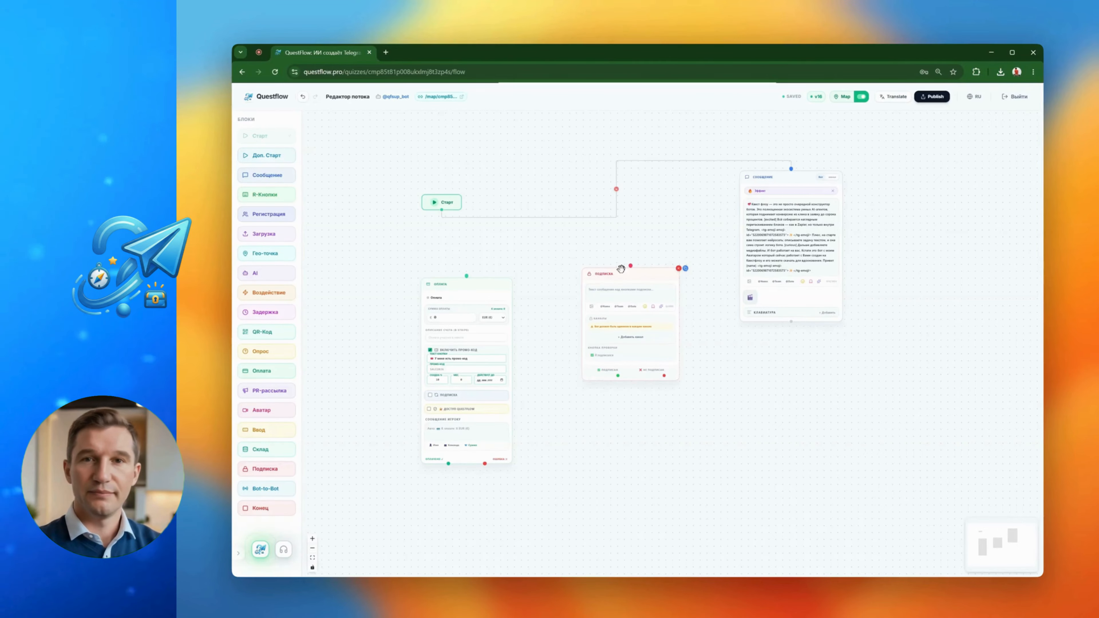
left_click_drag(624, 273, 654, 284)
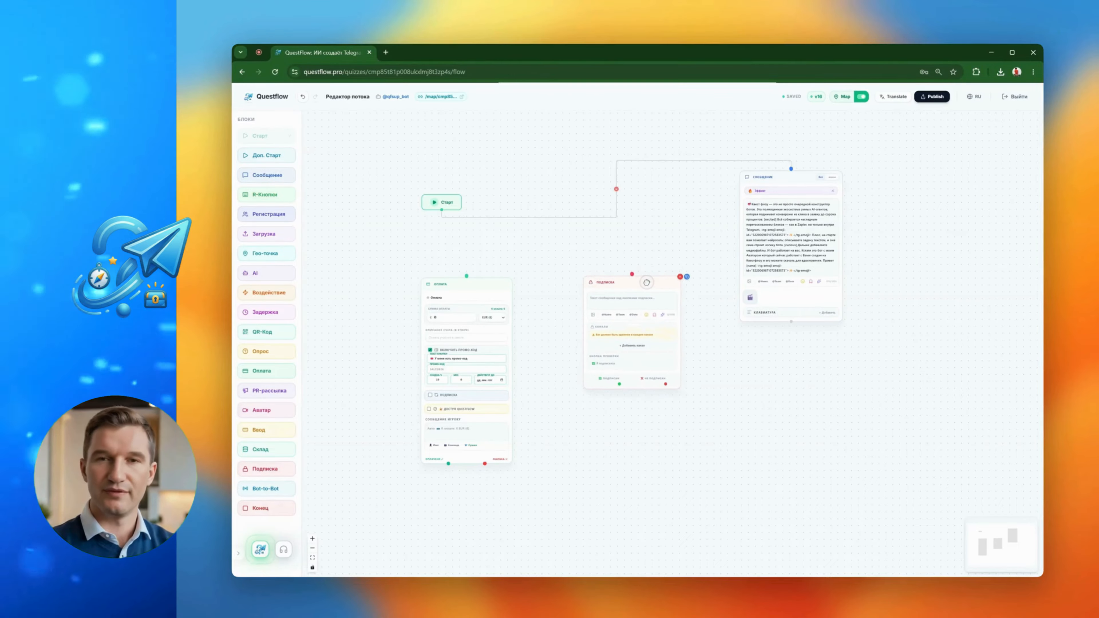
left_click(681, 276)
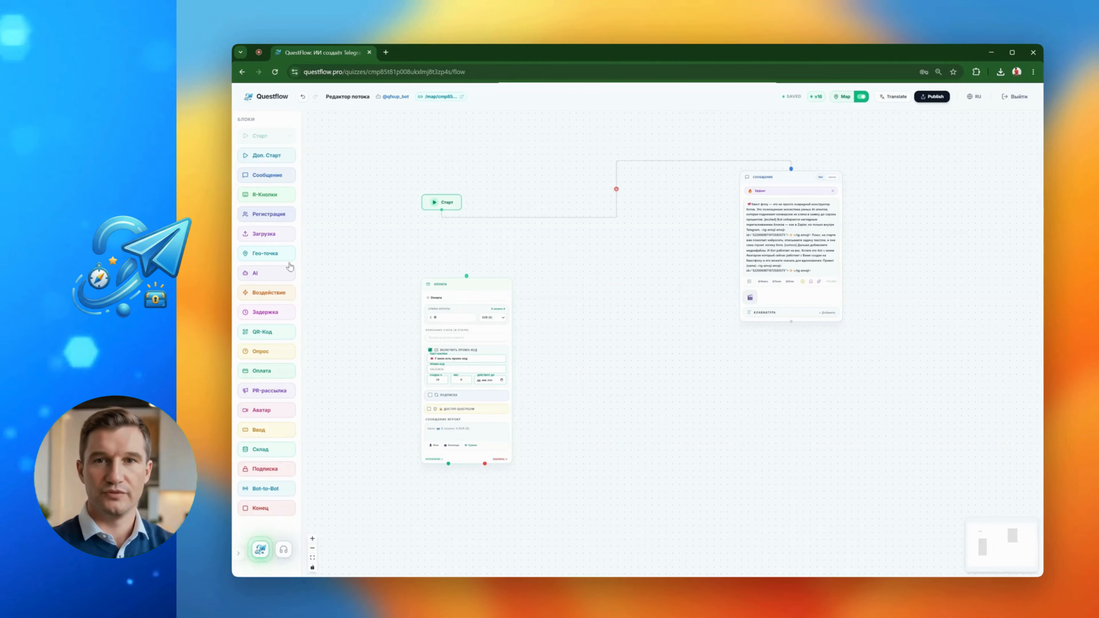
Reposition the payment block slightly below the Старт block and review its available payment currencies
left_click_drag(458, 281, 475, 277)
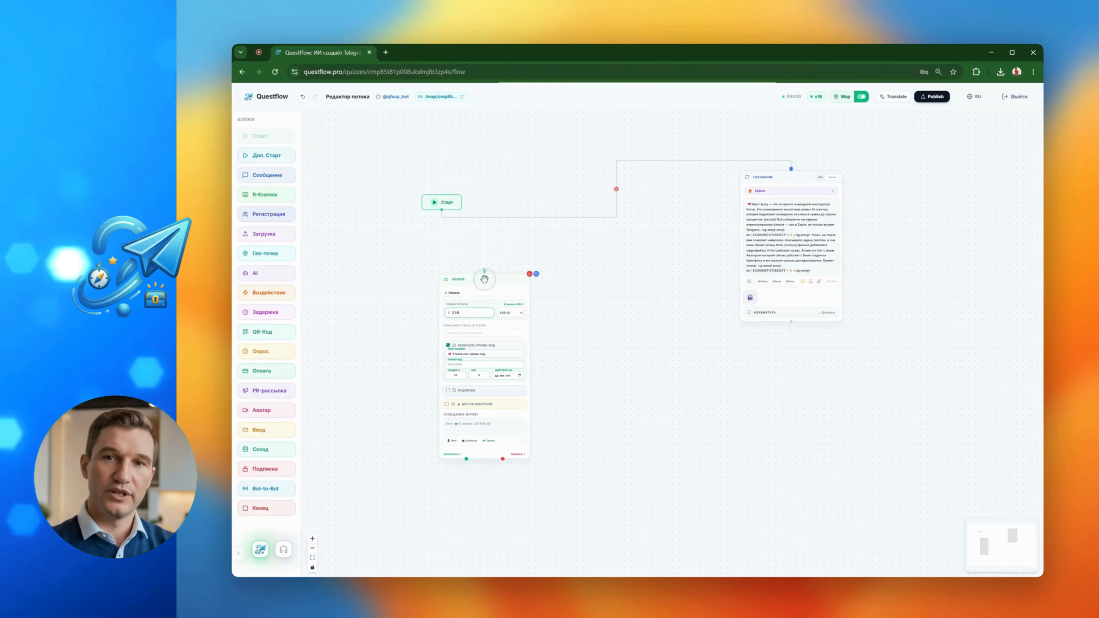
left_click_drag(484, 275, 484, 269)
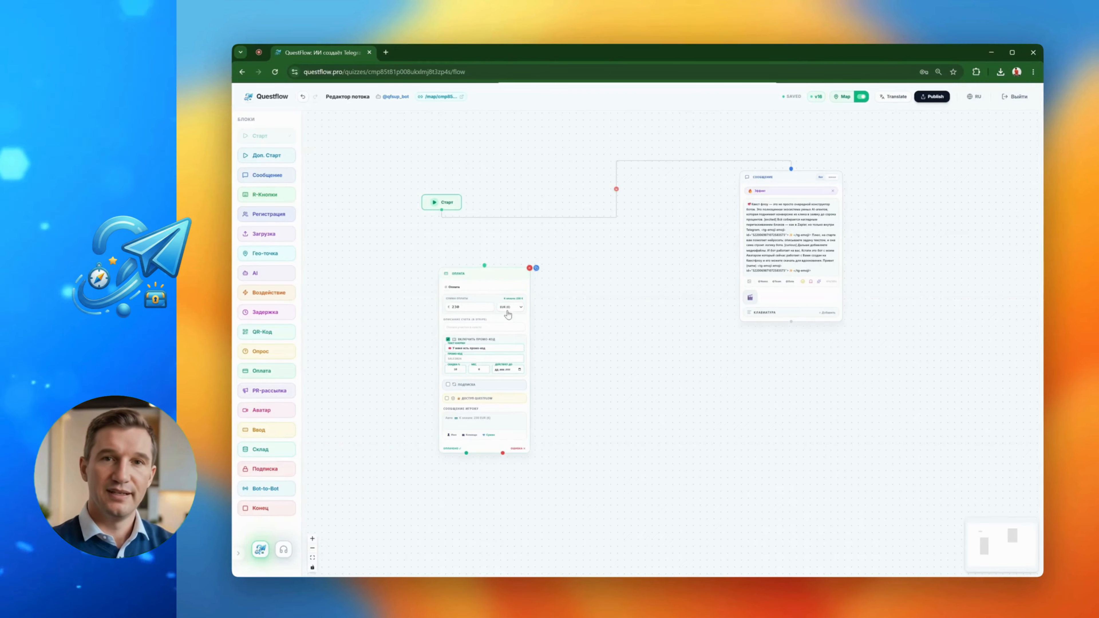
left_click(518, 307)
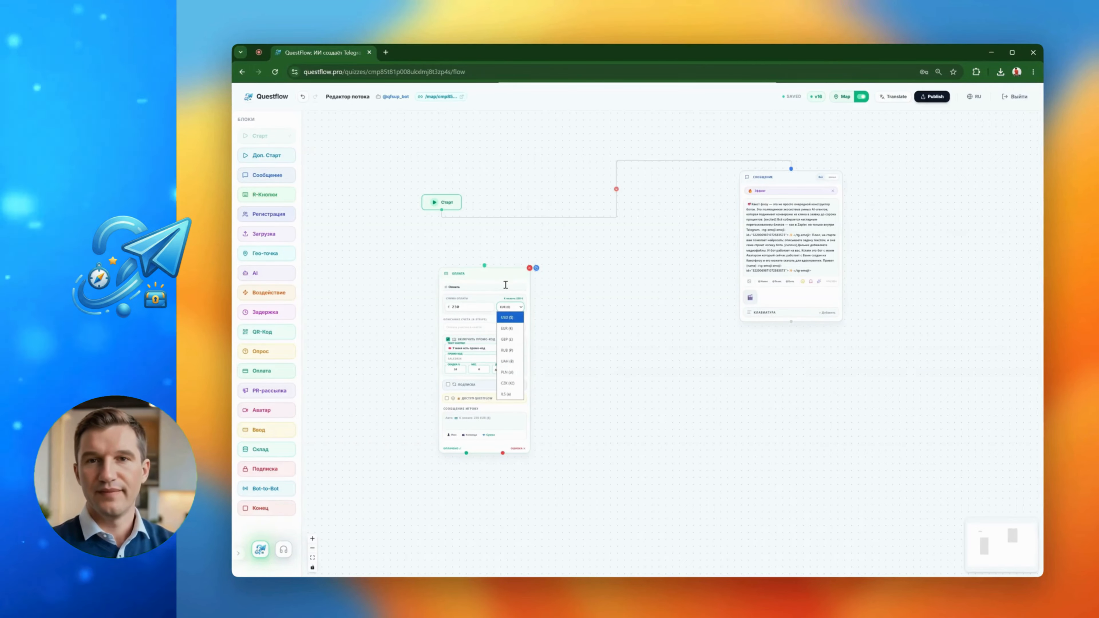
left_click(493, 295)
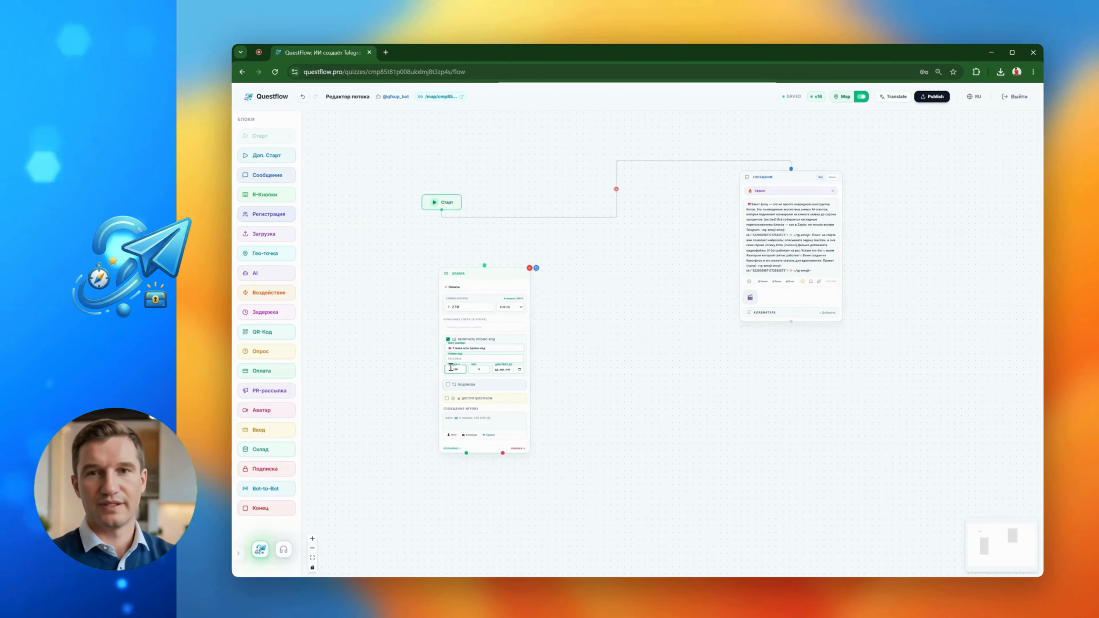
Set the payment block's amount to 100
double_click(450, 367)
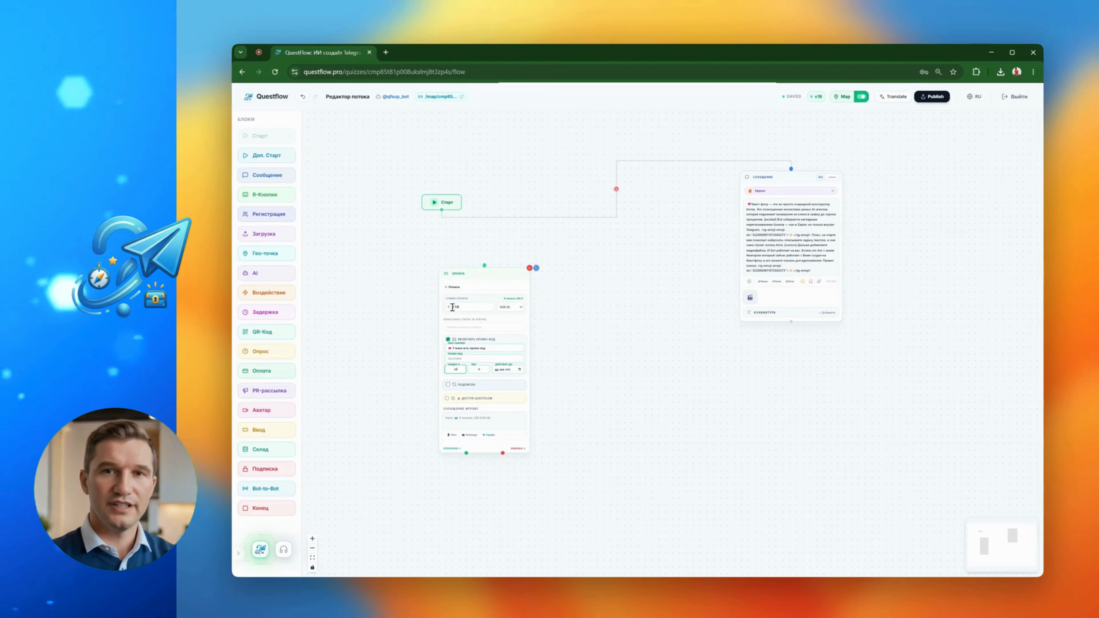
key("BackSpace")
key("BackSpace")
type("100")
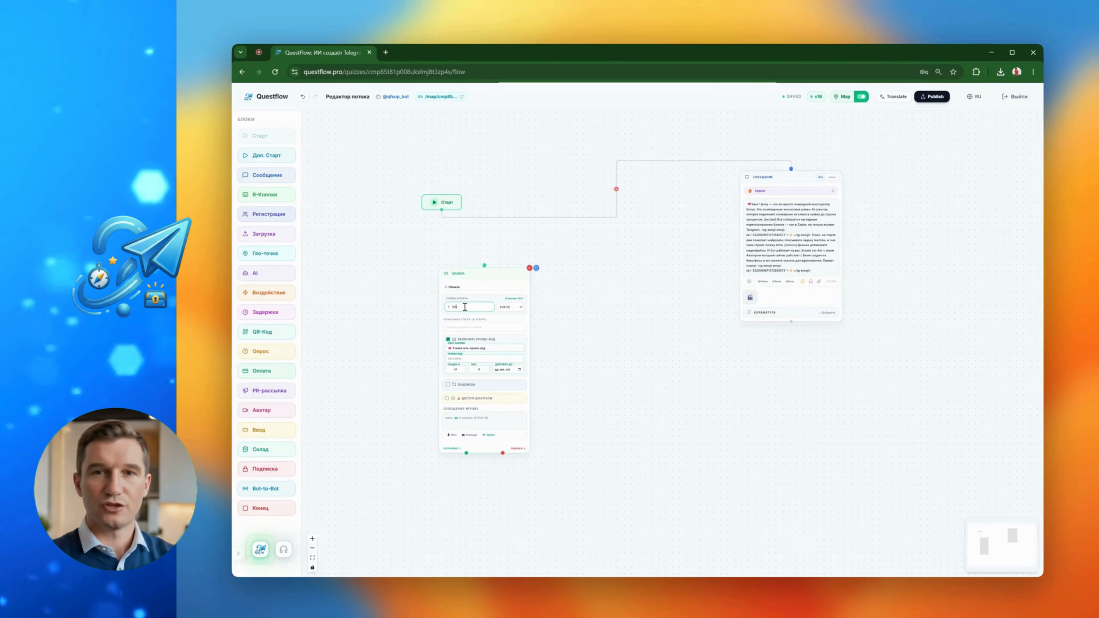
Enter a promo code in the payment block and check its discount and expiry date fields
left_click(453, 358)
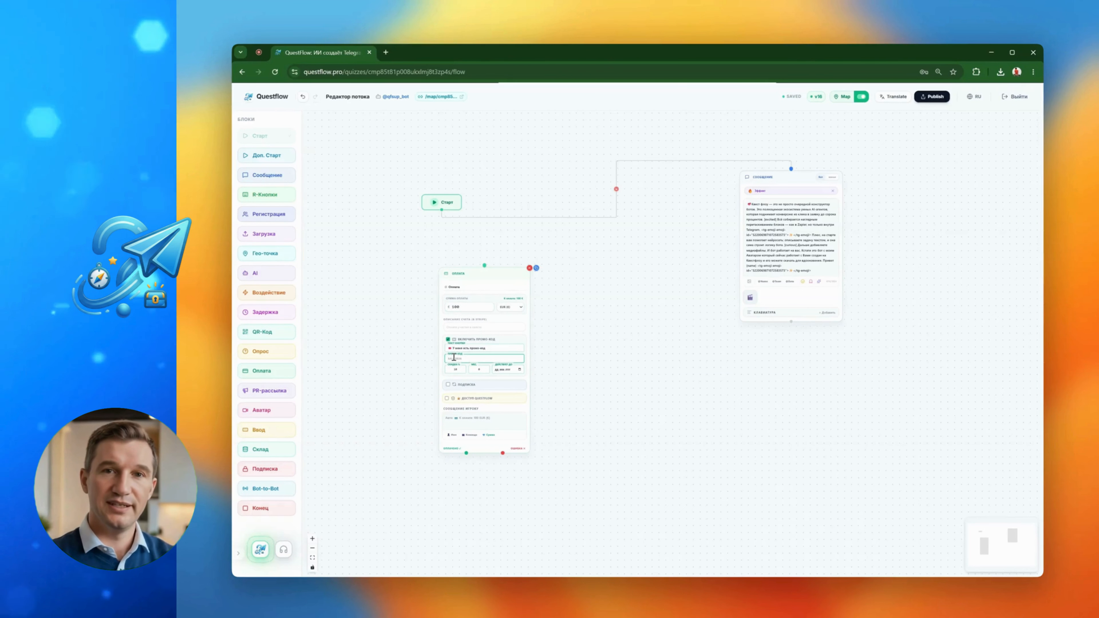
left_click(458, 369)
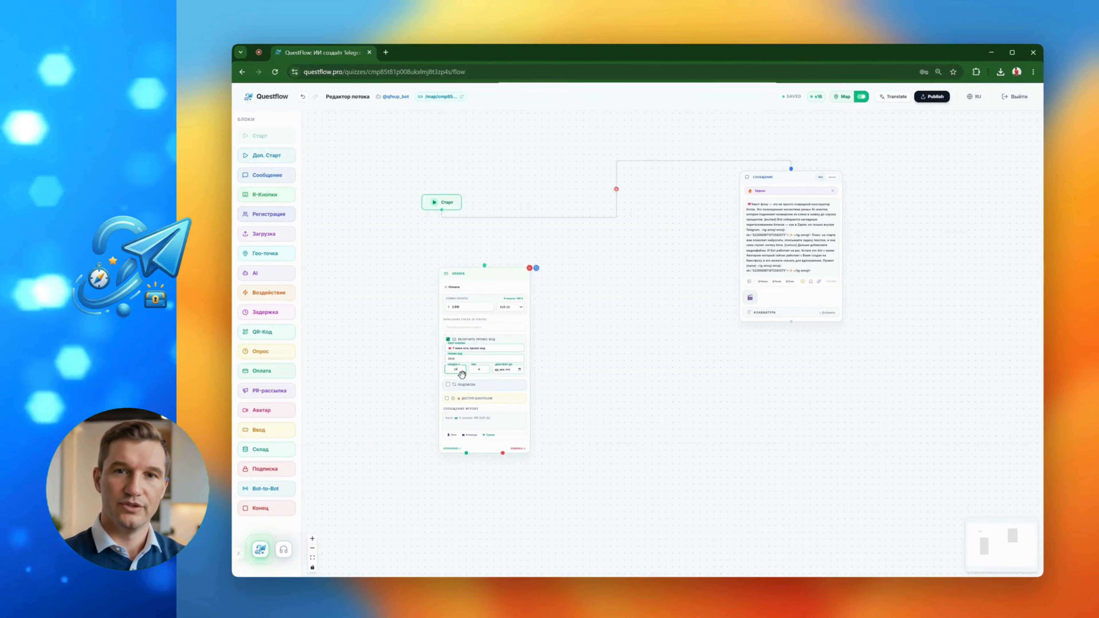
left_click(509, 370)
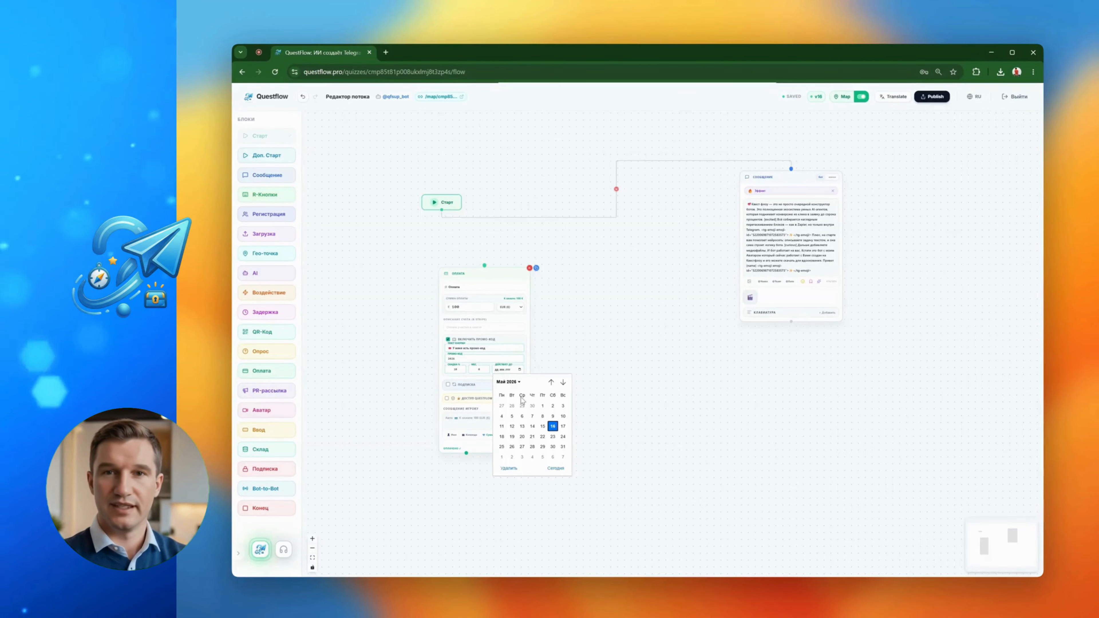
left_click(600, 371)
Enable the Подписка option in the payment block and set its free trial period to 10 days
left_click(447, 384)
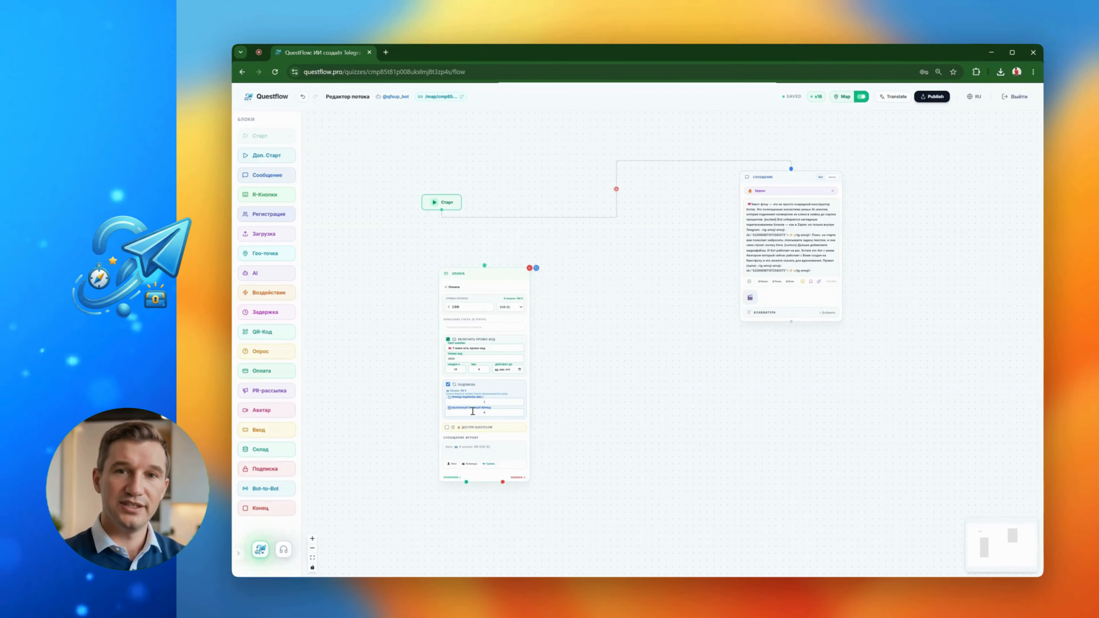
left_click(485, 412)
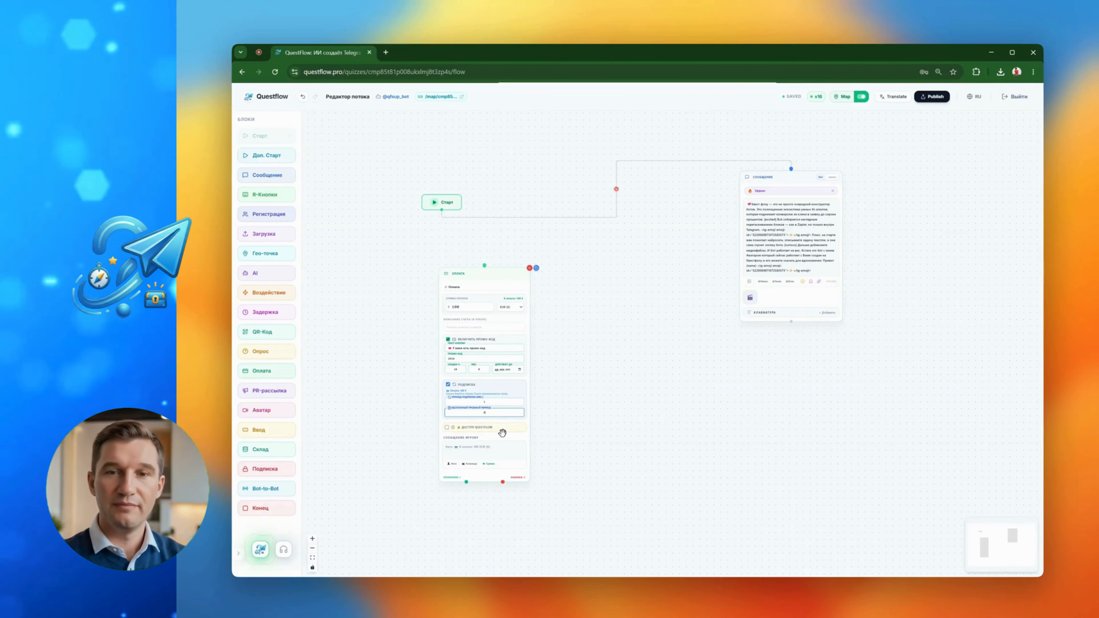
type("40")
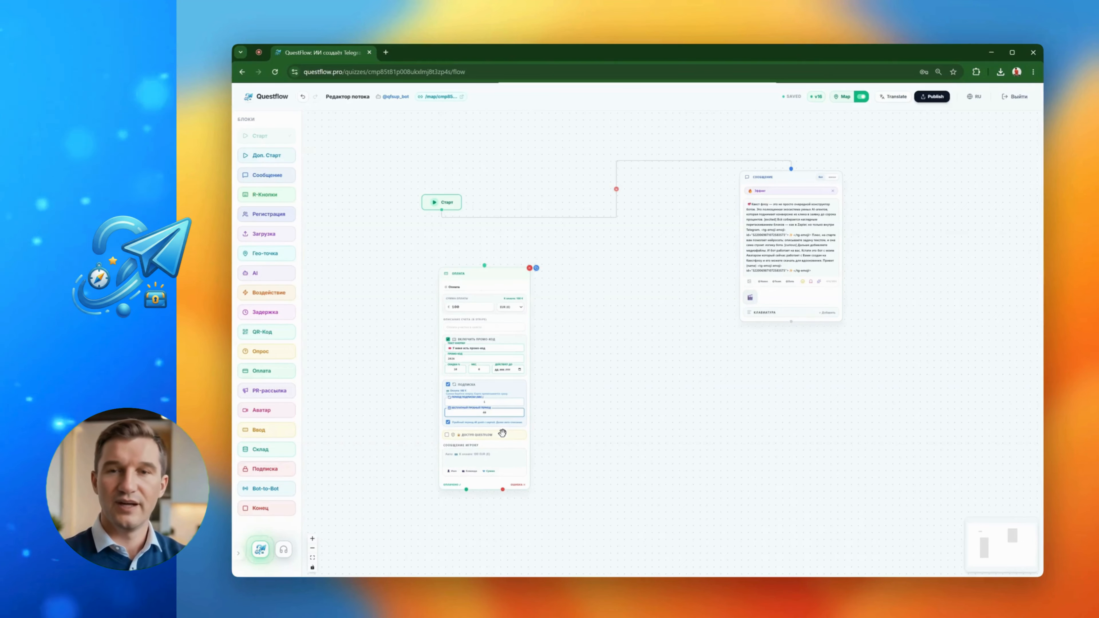
key("BackSpace")
key("BackSpace")
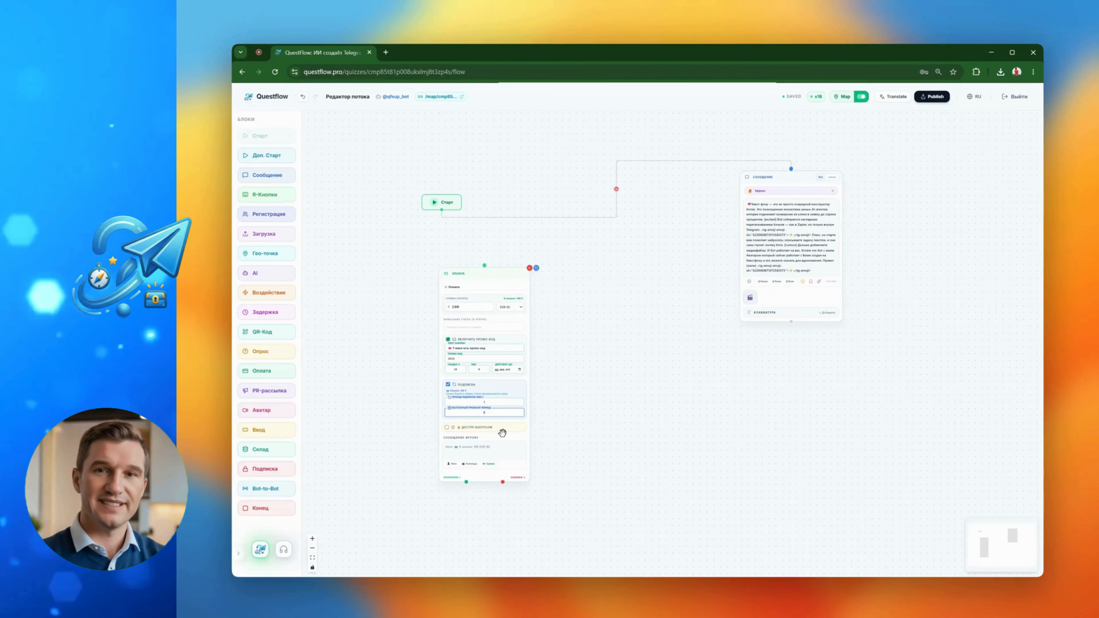
type("10")
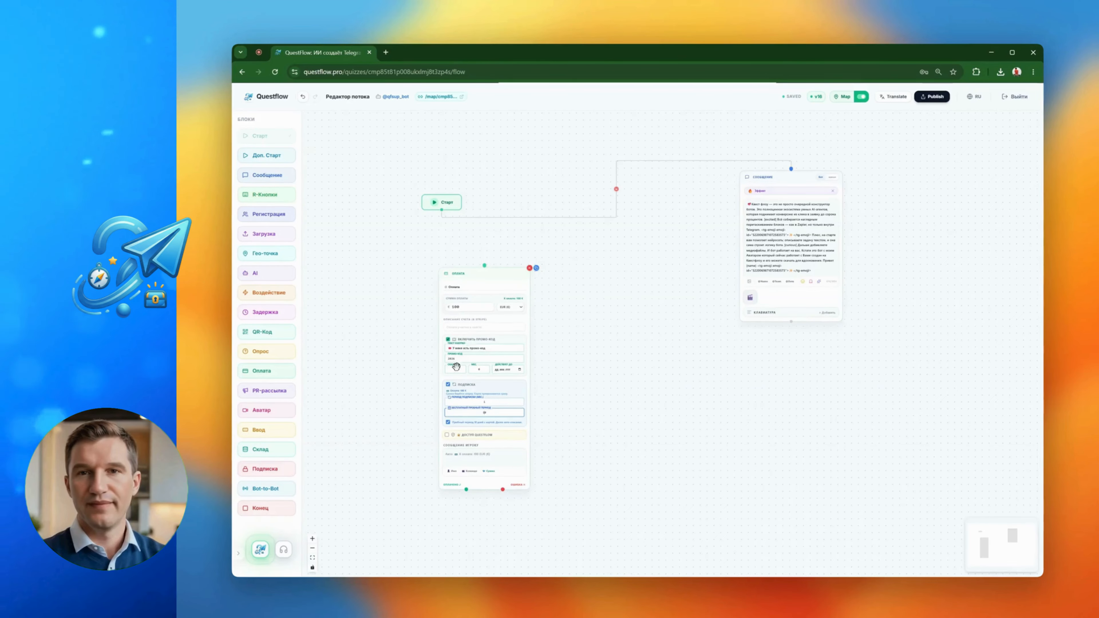
Turn off the Подписка option in the payment block
scroll(480, 381, "up", 3)
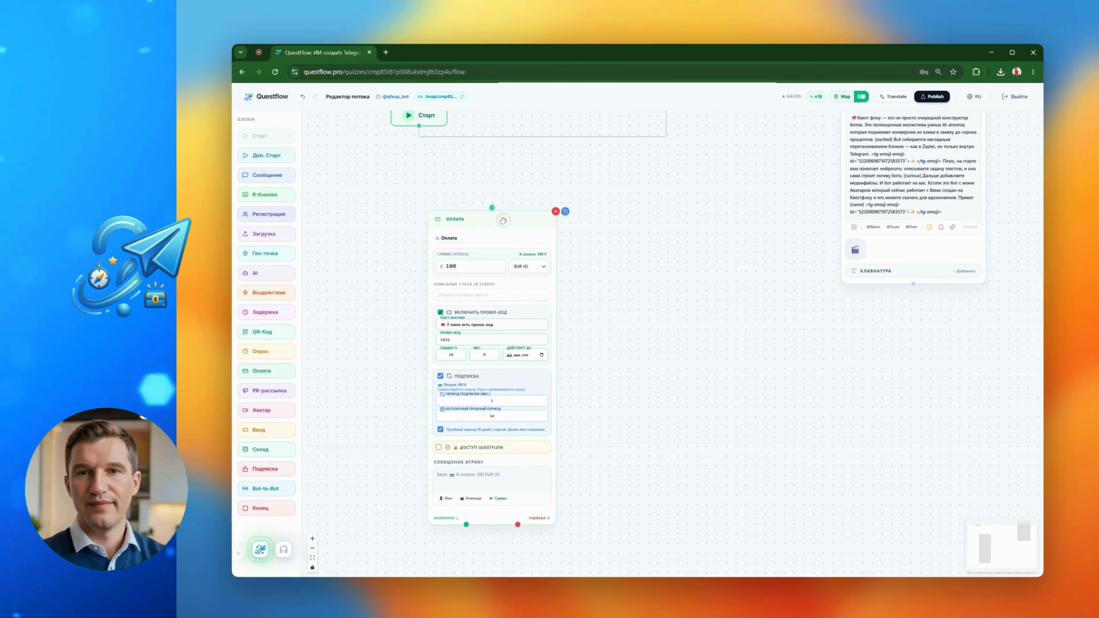
scroll(503, 377, "down", 3)
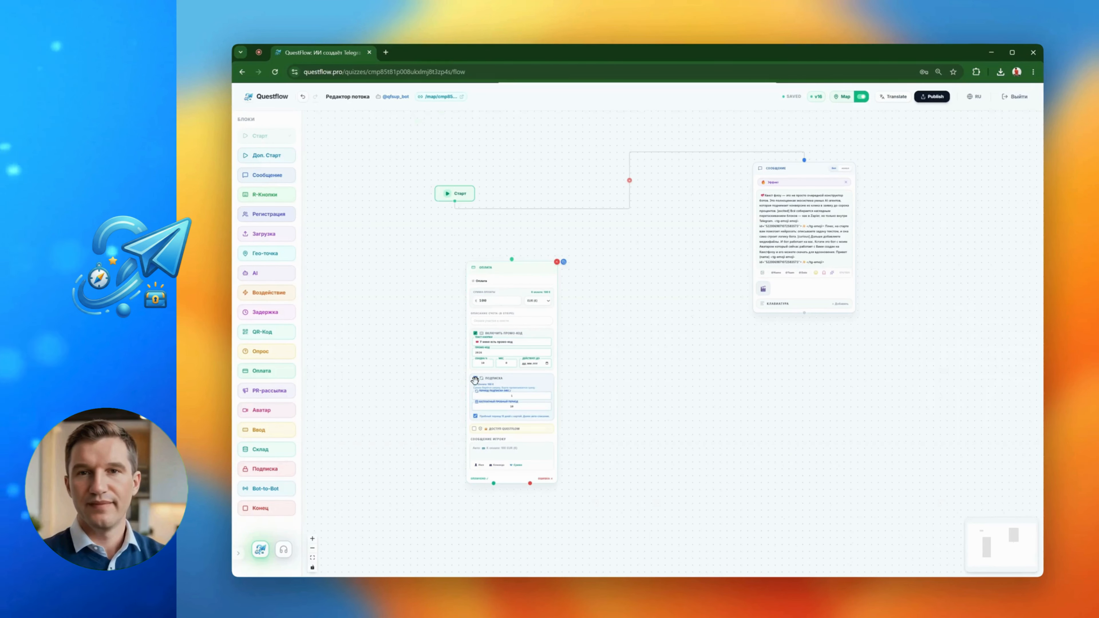
left_click(475, 379)
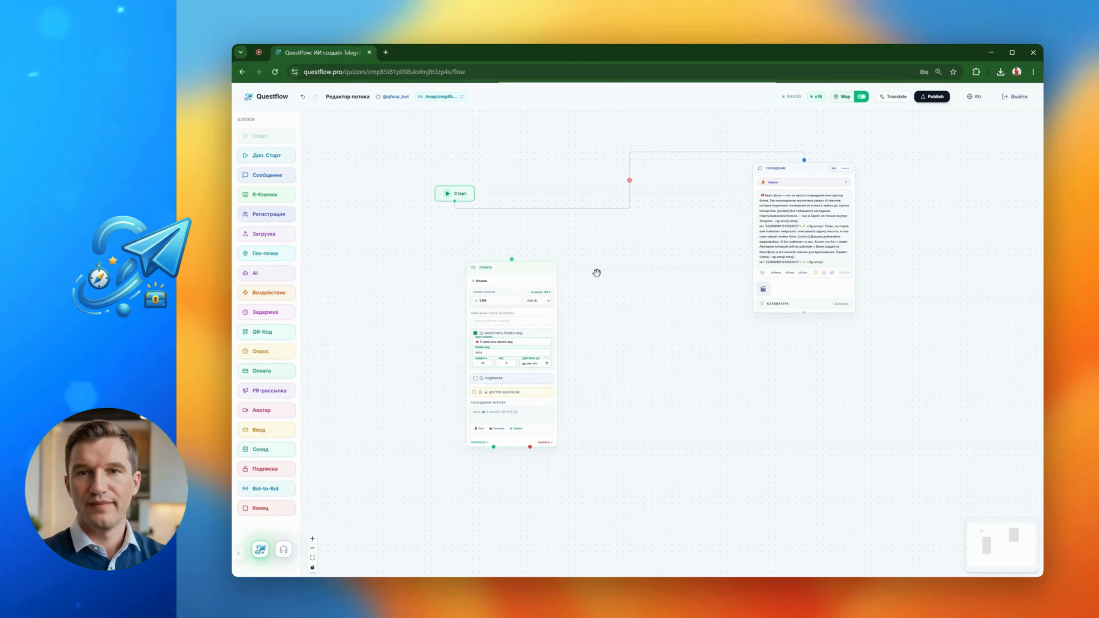
Leave the flow editor and open the Telegram integration settings of the Служба поддержки quiz
scroll(597, 295, "up", 2)
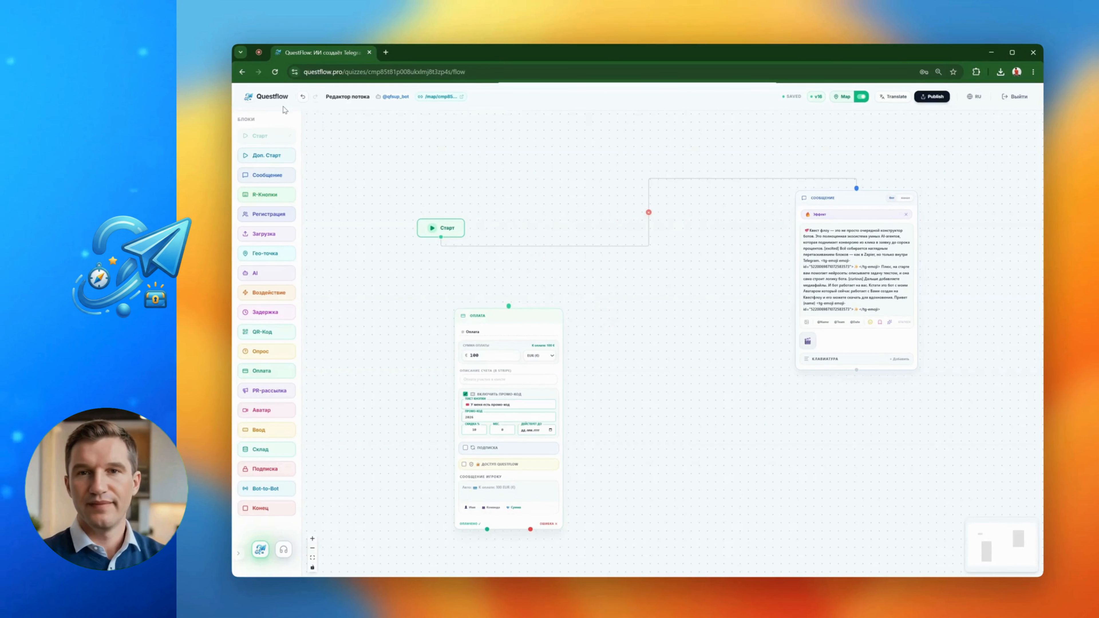
left_click(272, 97)
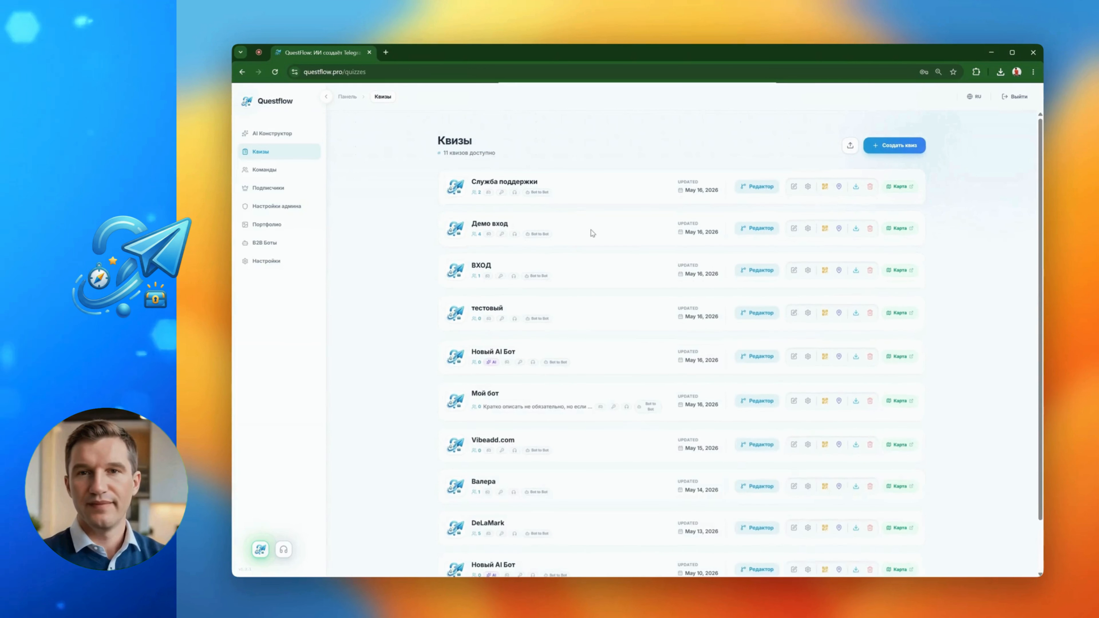
left_click(808, 187)
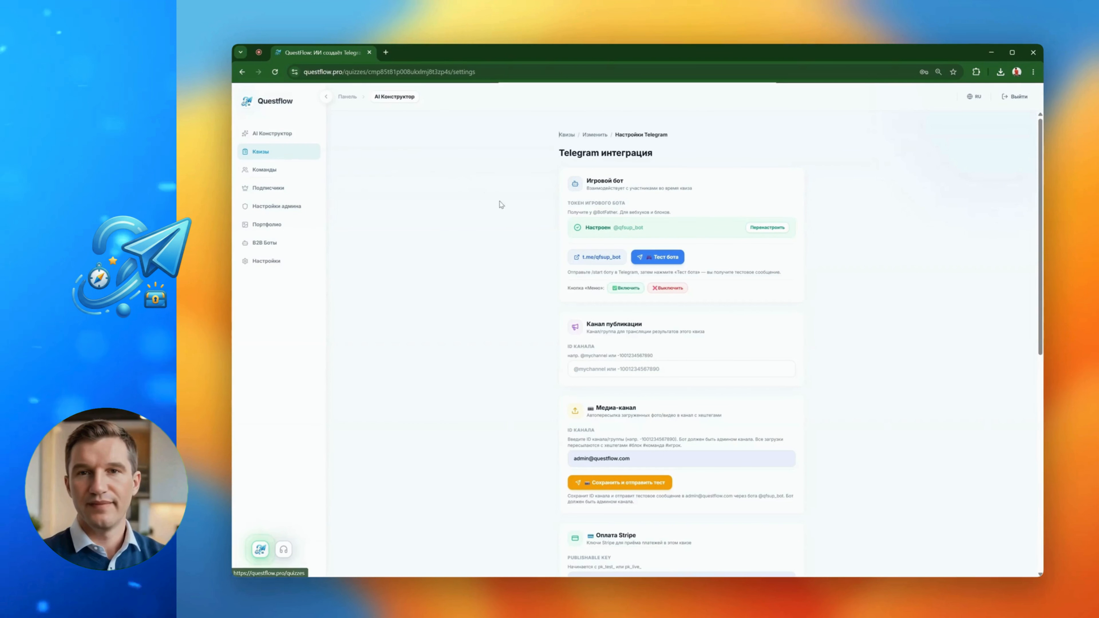
Examine the key fields of the Оплата Stripe section and return to the Квизы list
scroll(800, 340, "down", 1)
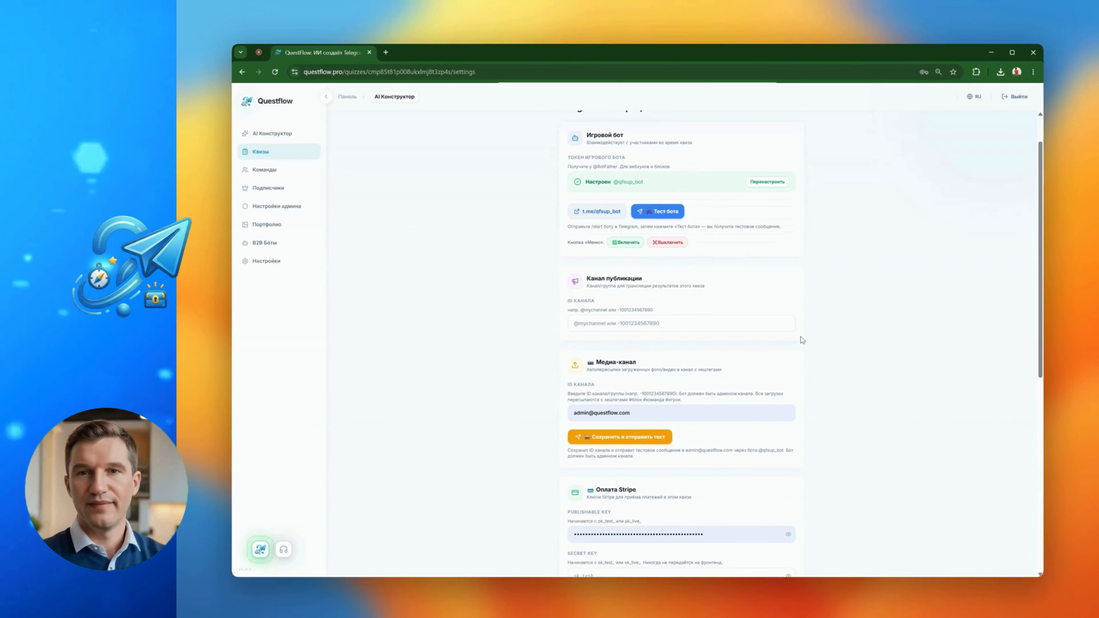
scroll(802, 340, "down", 4)
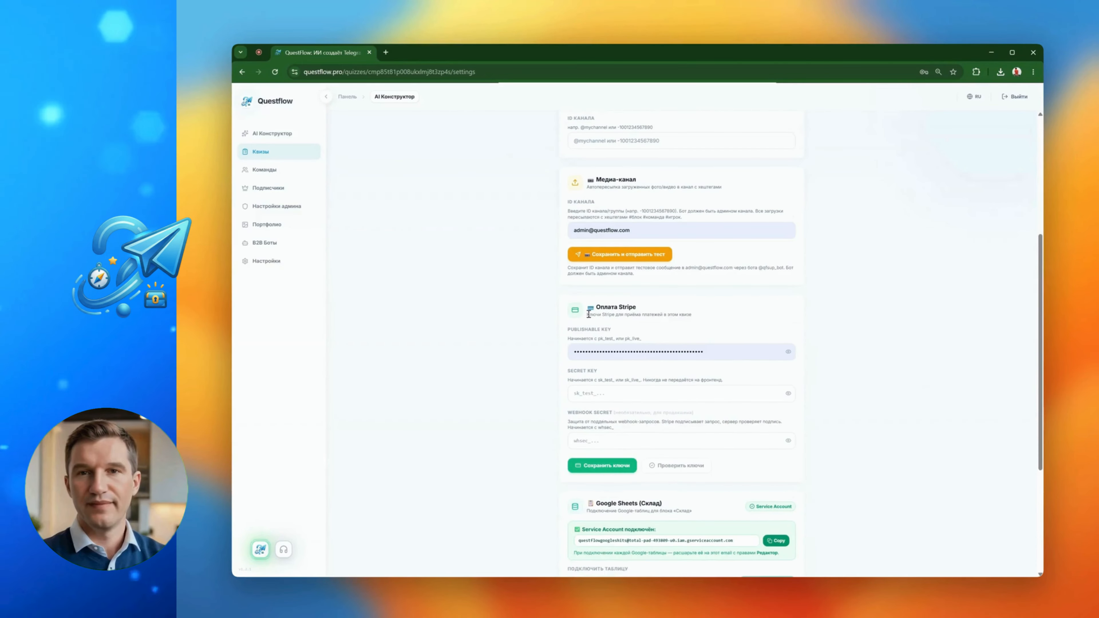
left_click_drag(599, 306, 635, 309)
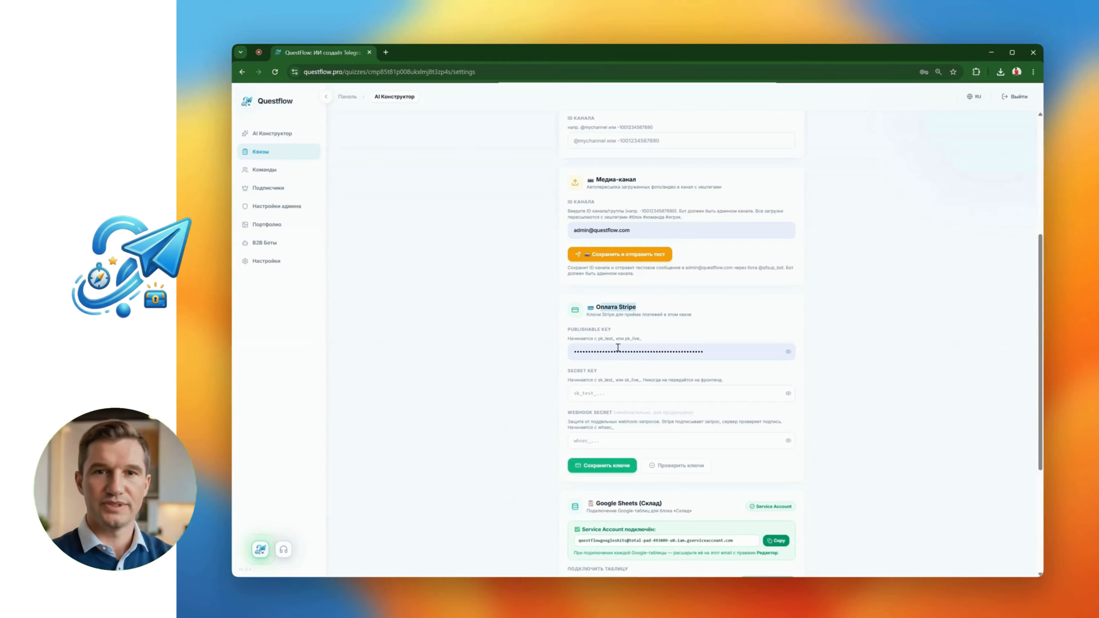
scroll(557, 364, "up", 2)
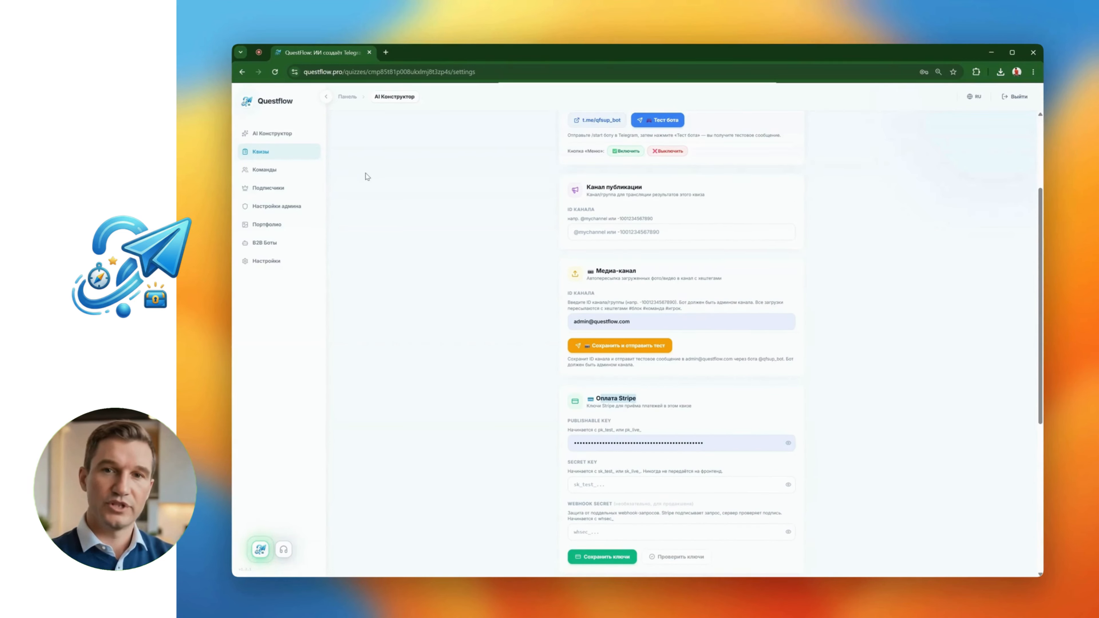
left_click(271, 150)
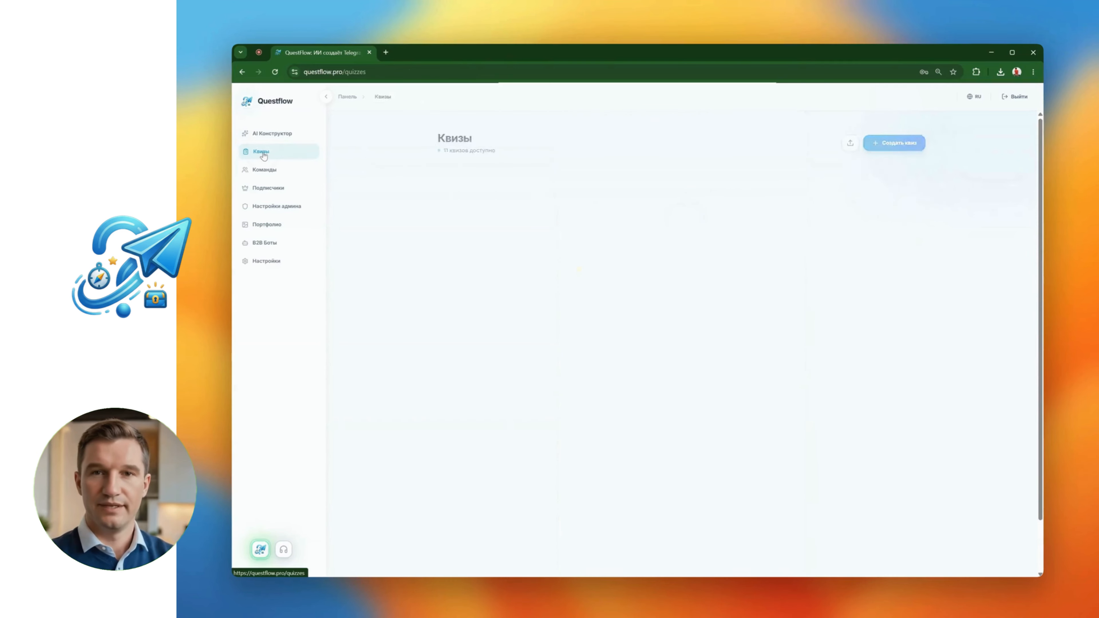